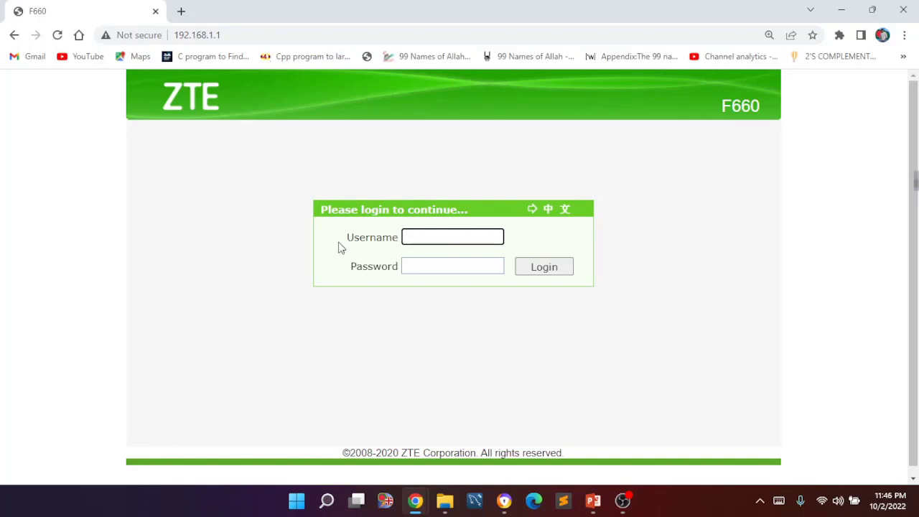
- Highlight the Username and Password labels on the login page to point them out
{"action": "left_click_drag", "start_coordinate": [349, 239], "coordinate": [399, 238]}
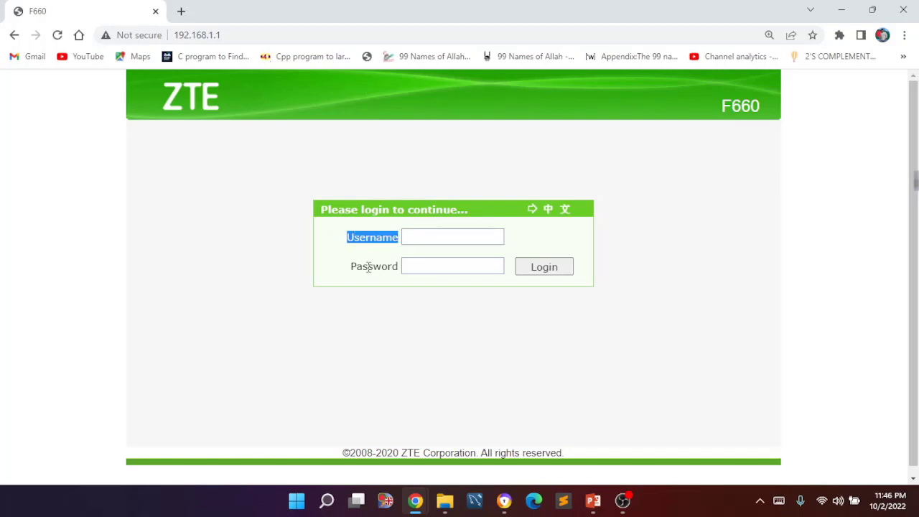
{"action": "left_click_drag", "start_coordinate": [352, 267], "coordinate": [409, 271]}
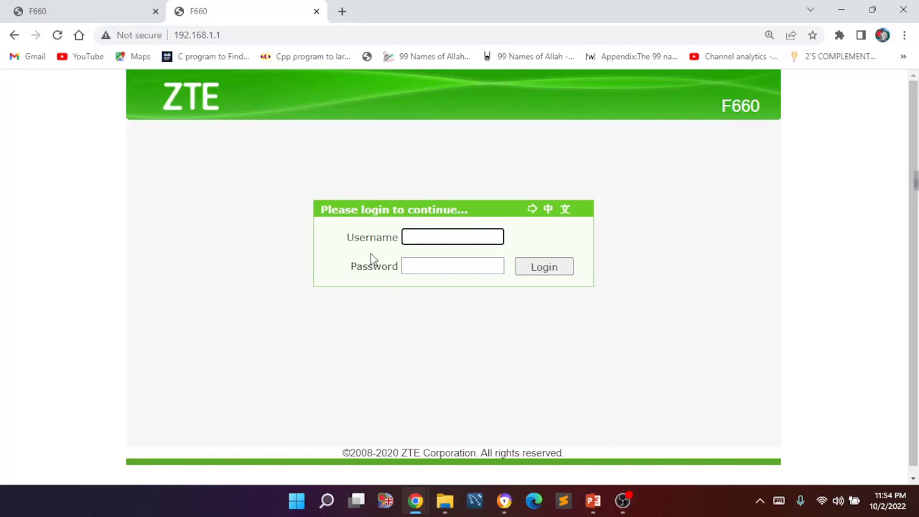
{"action": "left_click", "coordinate": [347, 237]}
{"action": "left_click_drag", "start_coordinate": [347, 237], "coordinate": [402, 268]}
{"action": "left_click", "coordinate": [404, 303]}
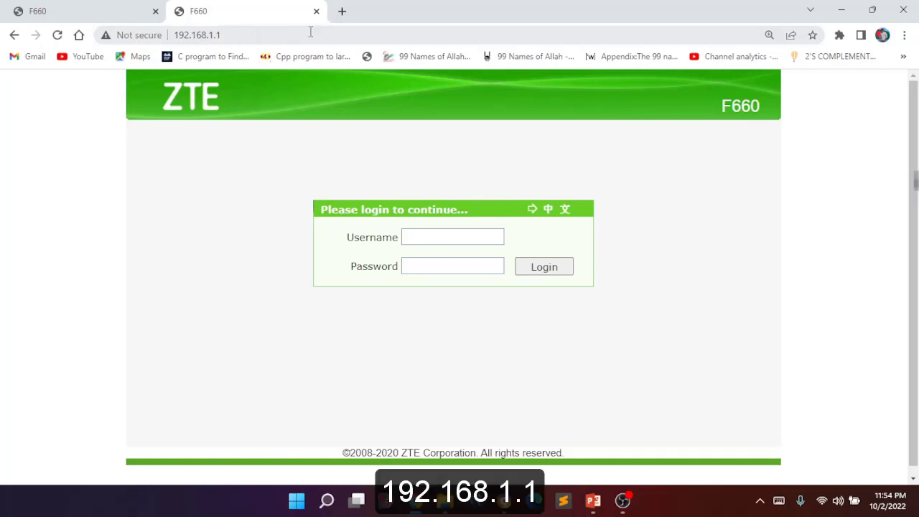
- Load 192.168.1.1 in a new Chrome tab
{"action": "left_click", "coordinate": [345, 11]}
{"action": "type", "text": "19"}
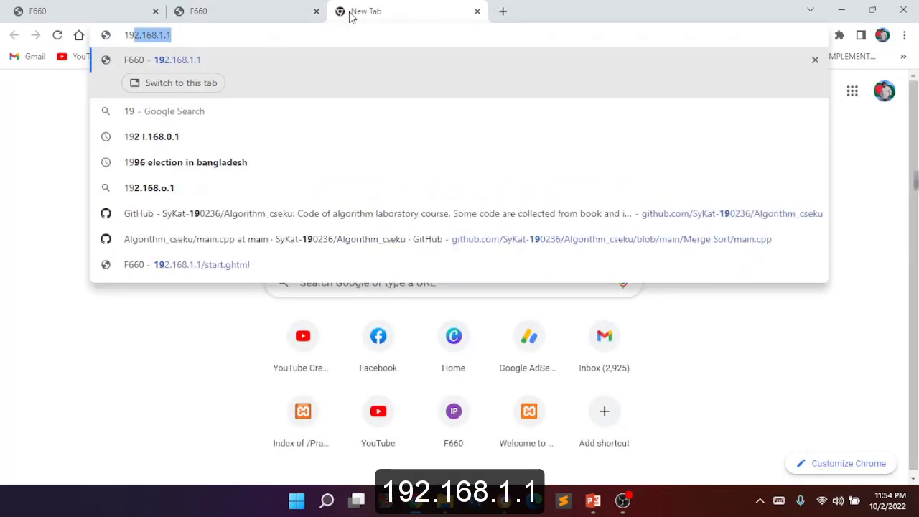
{"action": "type", "text": "2.168"}
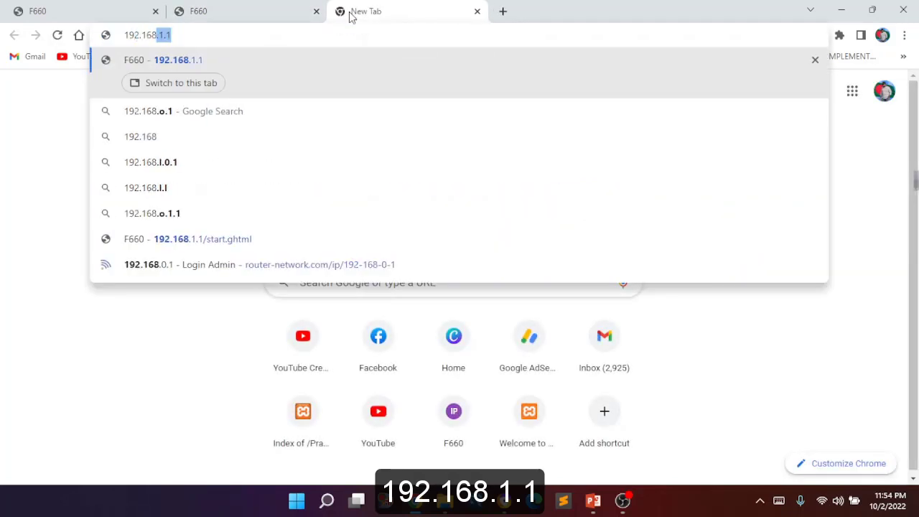
{"action": "type", "text": ".1.1"}
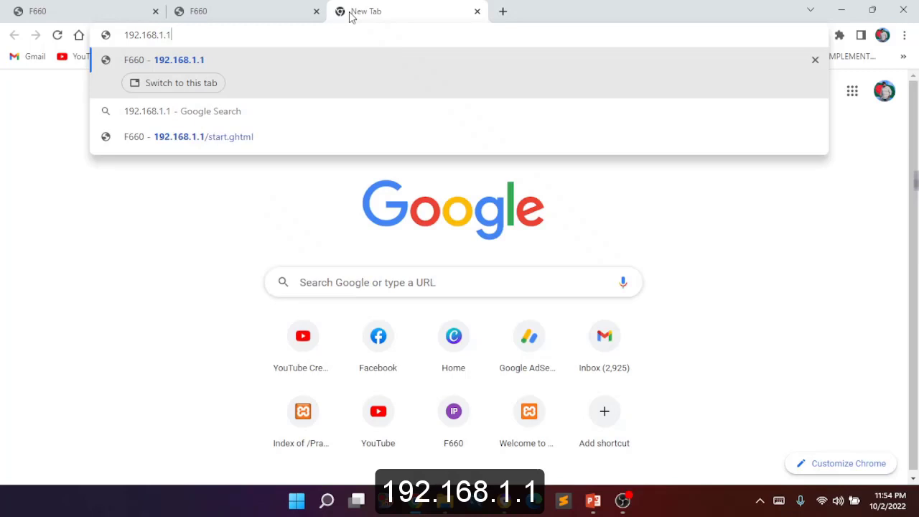
{"action": "key", "text": "Return"}
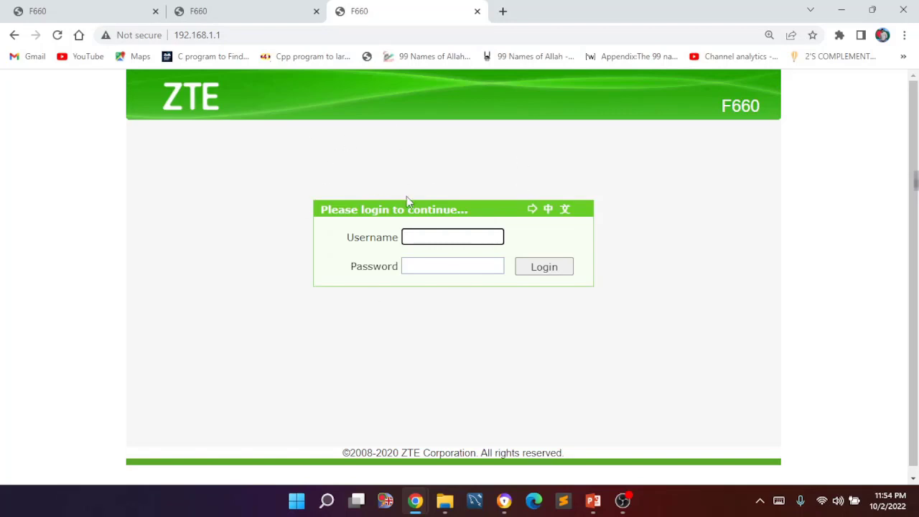
- Highlight the Username label on the router login page
{"action": "left_click", "coordinate": [351, 239]}
{"action": "left_click_drag", "start_coordinate": [353, 240], "coordinate": [396, 239]}
{"action": "left_click", "coordinate": [400, 276]}
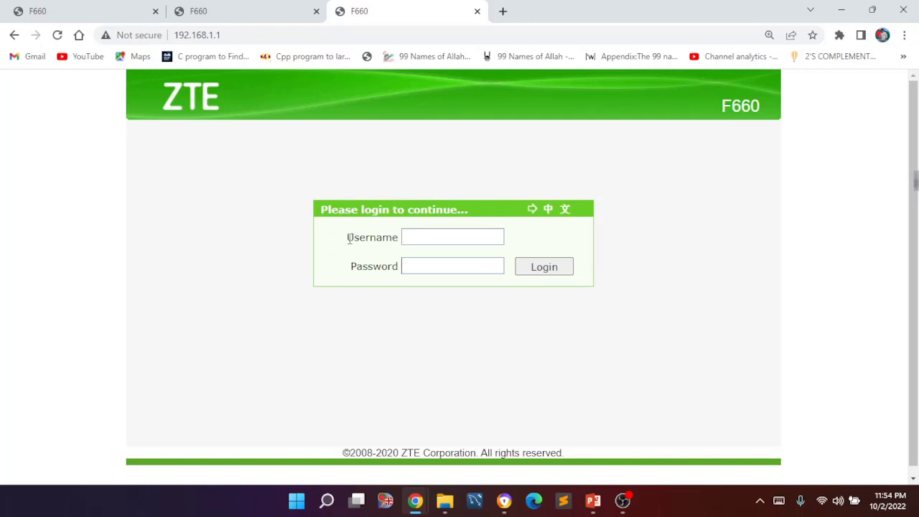
- Log in with username 'user' and the current password
{"action": "left_click", "coordinate": [428, 234]}
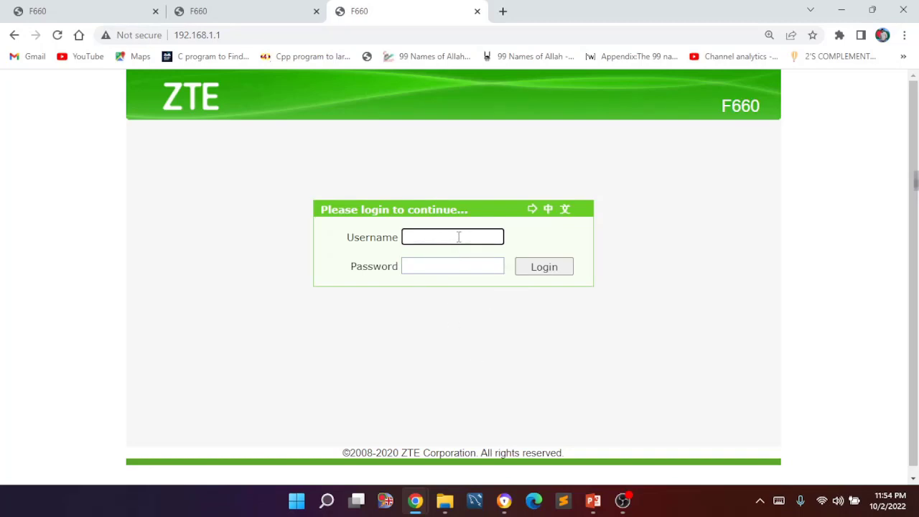
{"action": "type", "text": "user"}
{"action": "left_click", "coordinate": [454, 262]}
{"action": "type", "text": "user"}
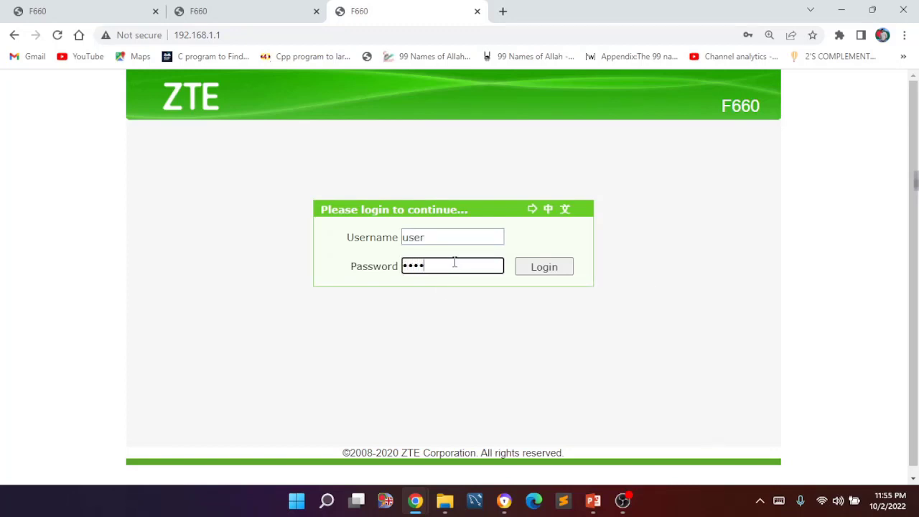
{"action": "left_click", "coordinate": [560, 273]}
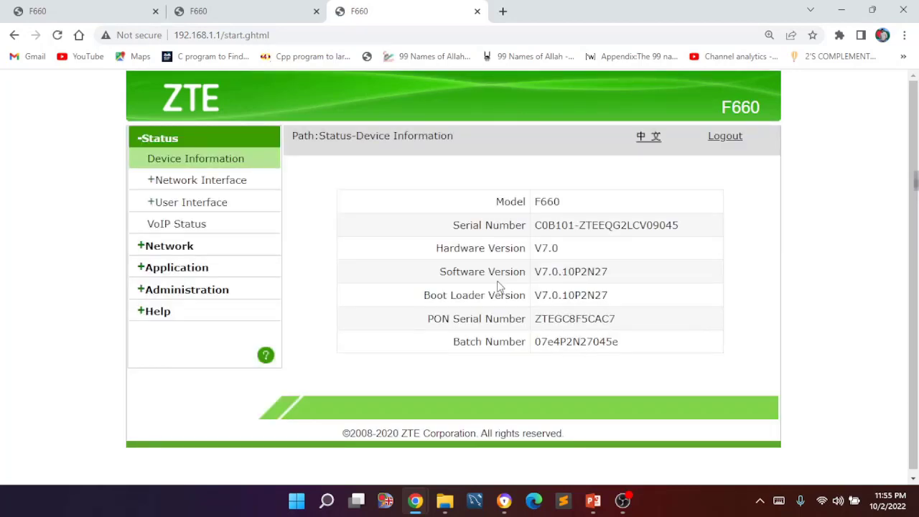
- Go to Administration > User Management > WEB User Management and point out the 'user' account
{"action": "left_click", "coordinate": [190, 295]}
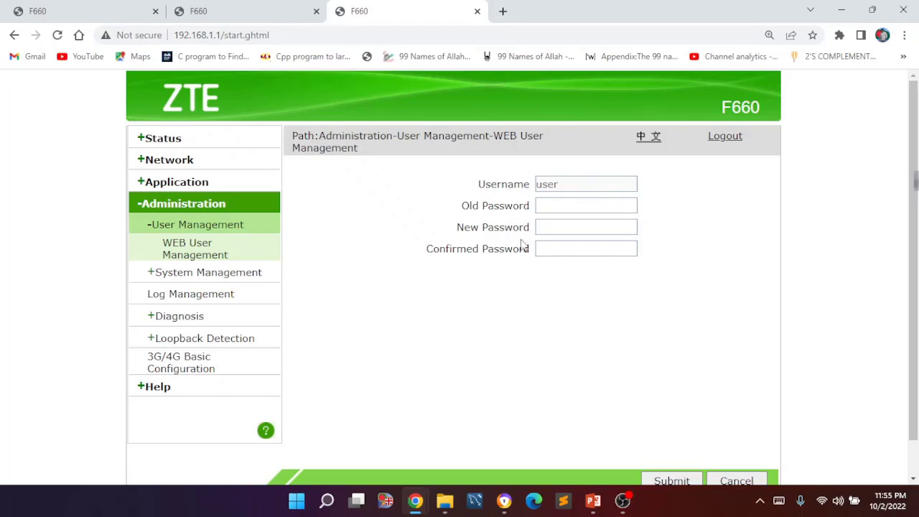
{"action": "double_click", "coordinate": [572, 190]}
{"action": "left_click", "coordinate": [581, 191]}
{"action": "left_click", "coordinate": [594, 206]}
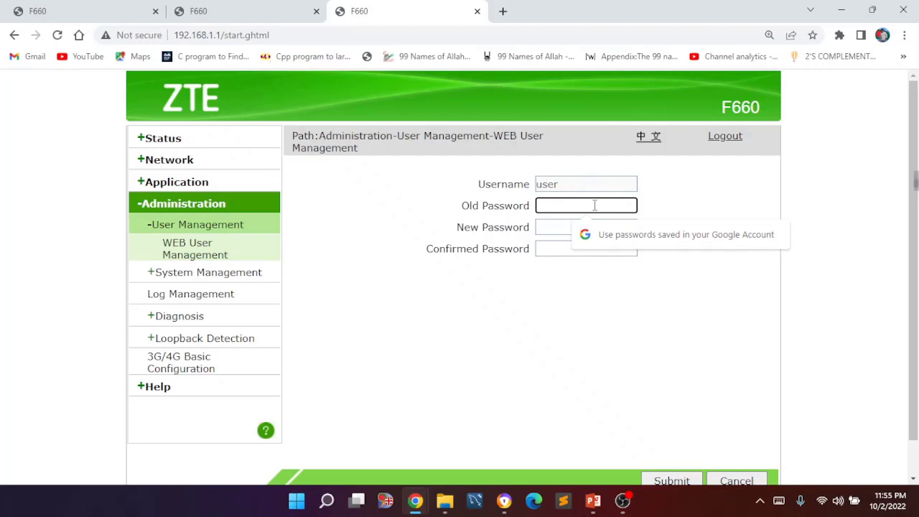
- Enter the old password, then the new password in both New and Confirmed Password
{"action": "type", "text": "user"}
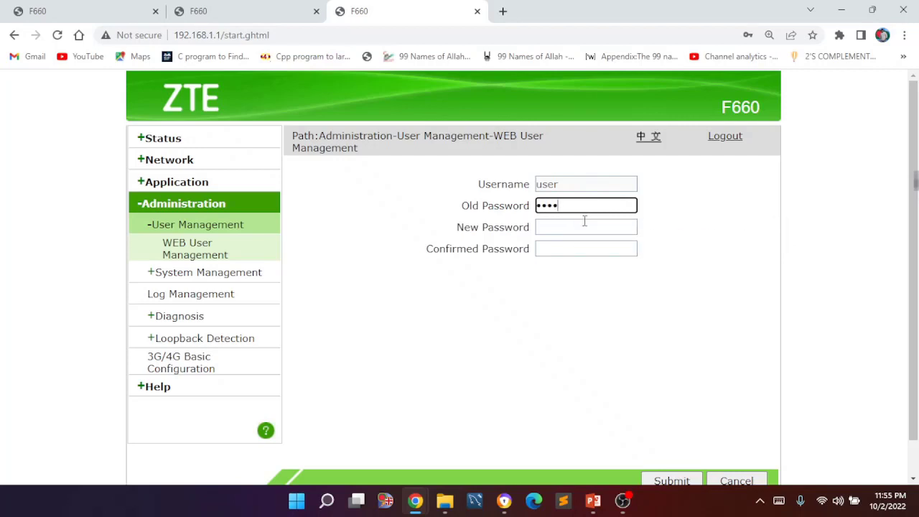
{"action": "left_click", "coordinate": [583, 227]}
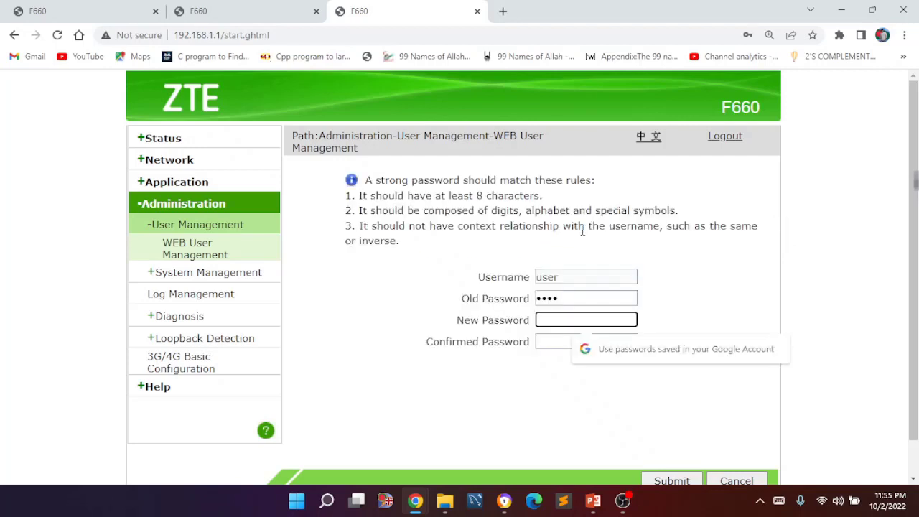
{"action": "scroll", "coordinate": [542, 316], "scroll_direction": "down", "scroll_amount": 2}
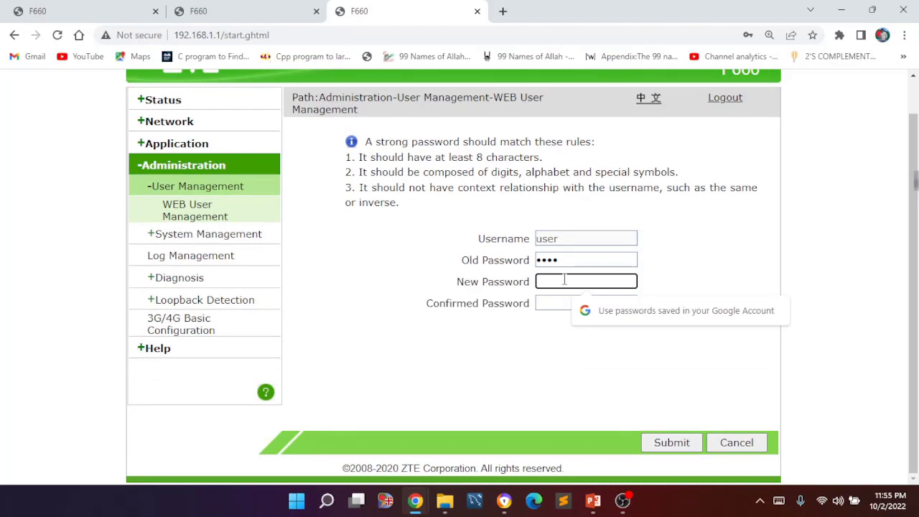
{"action": "type", "text": "••••••••••"}
{"action": "key", "text": "Tab"}
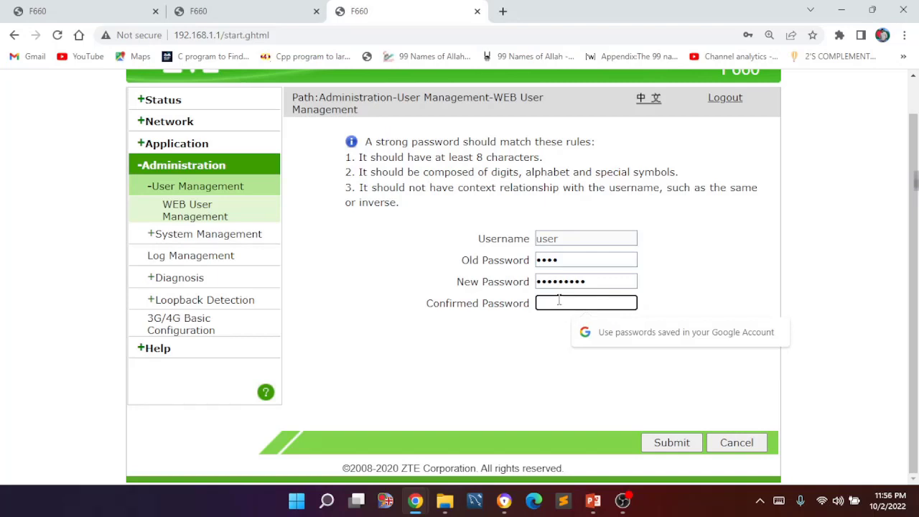
{"action": "type", "text": "•••••••••"}
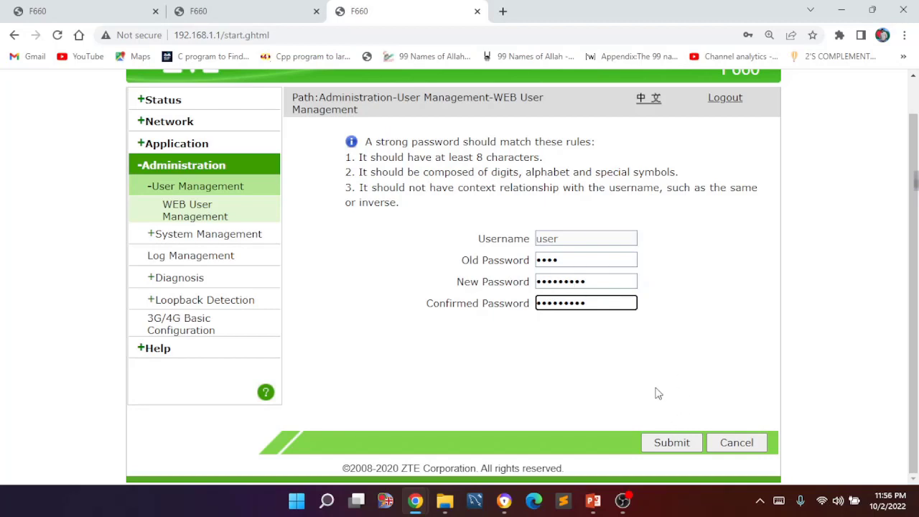
- Submit the password change and accept the weak-password warning
{"action": "left_click", "coordinate": [667, 442]}
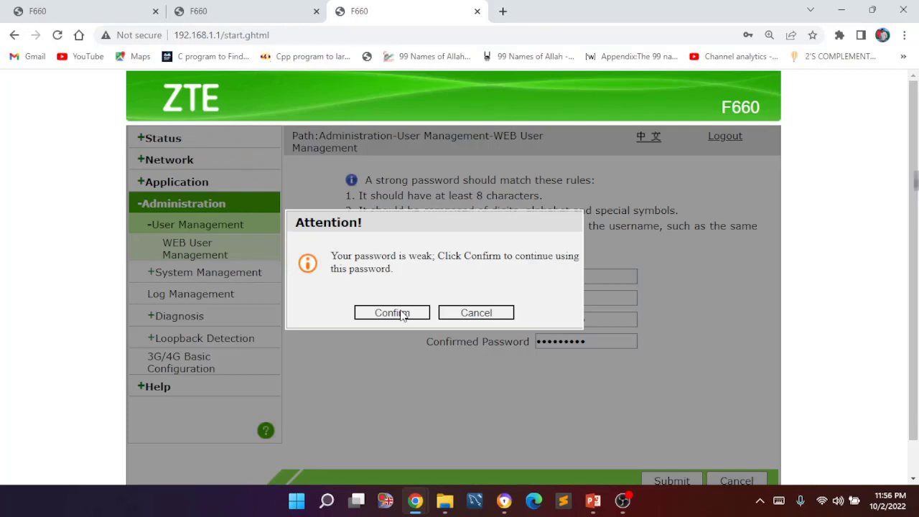
{"action": "left_click", "coordinate": [392, 313]}
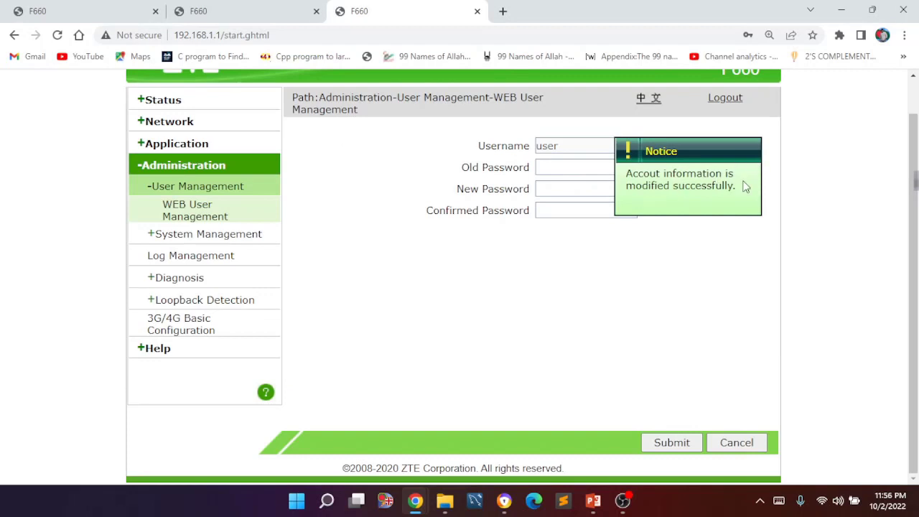
{"action": "scroll", "coordinate": [740, 215], "scroll_direction": "up", "scroll_amount": 1}
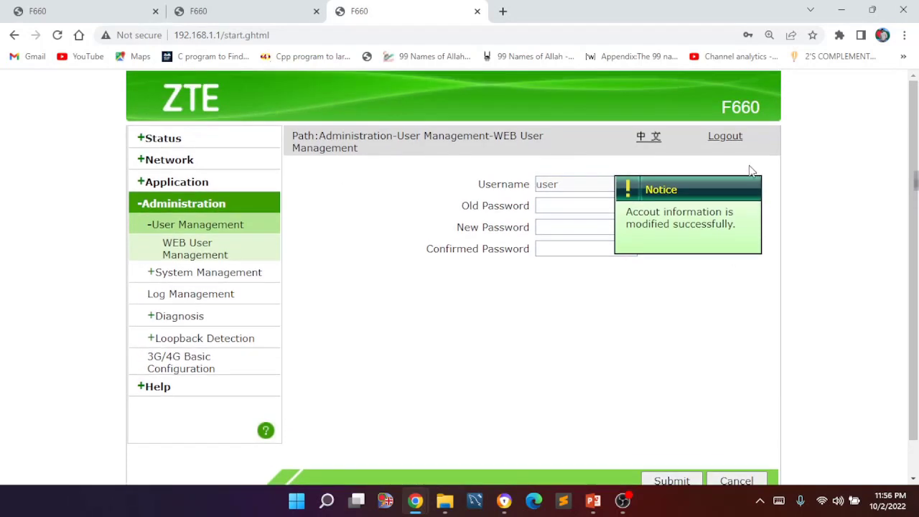
- Log out, log back in as 'user' with the new password, then log out again
{"action": "left_click", "coordinate": [726, 137]}
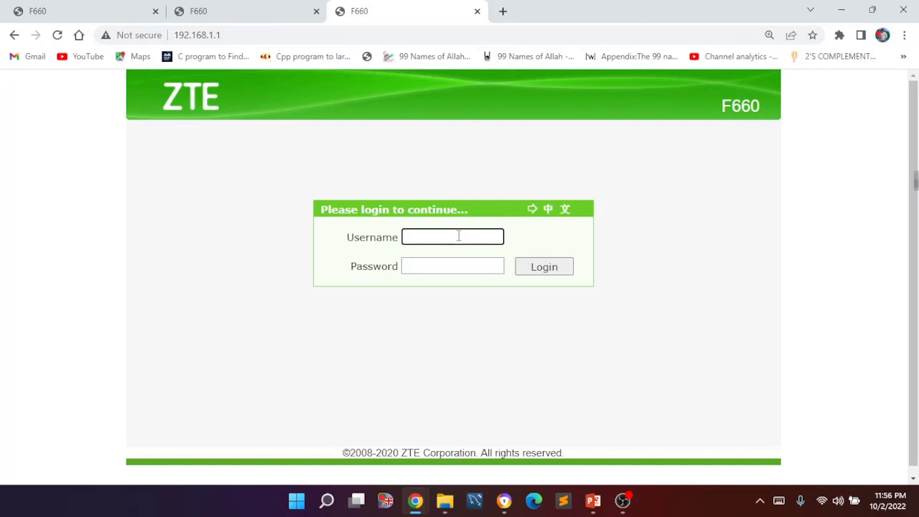
{"action": "type", "text": "user"}
{"action": "left_click", "coordinate": [459, 266]}
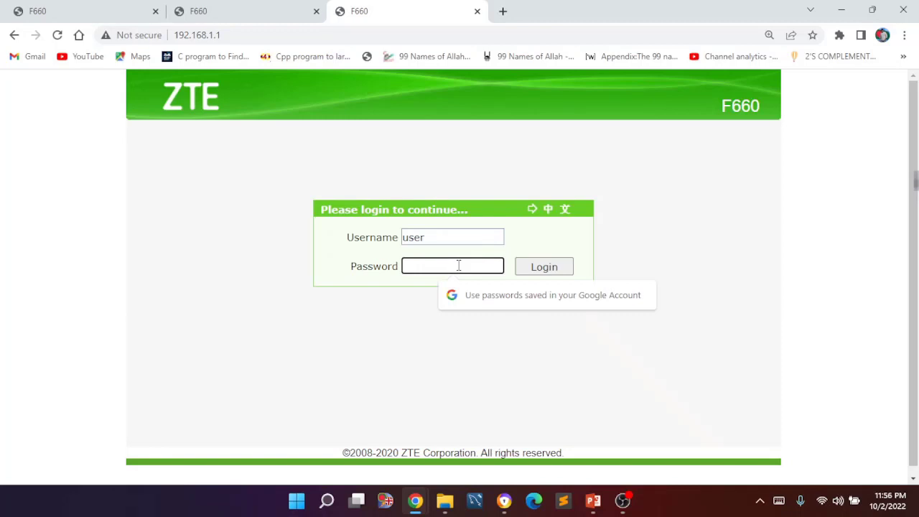
{"action": "type", "text": "*********"}
{"action": "left_click", "coordinate": [560, 273]}
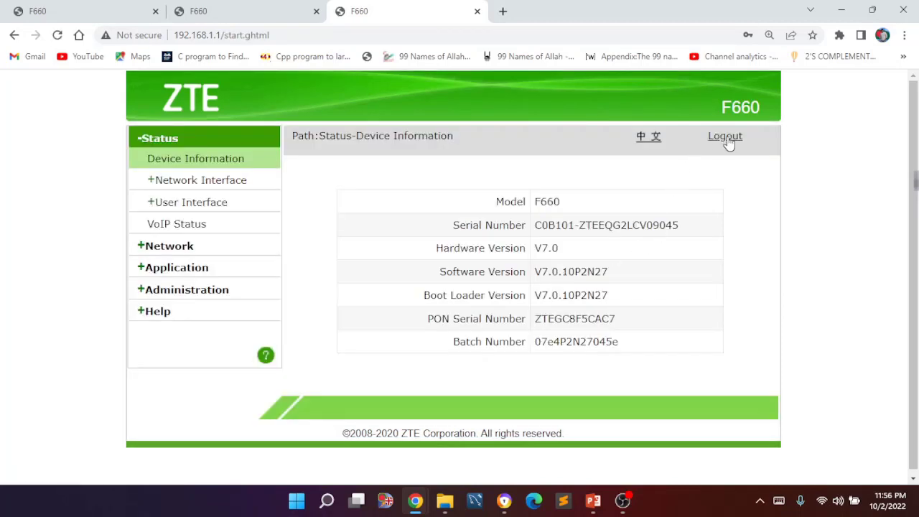
{"action": "left_click", "coordinate": [728, 139]}
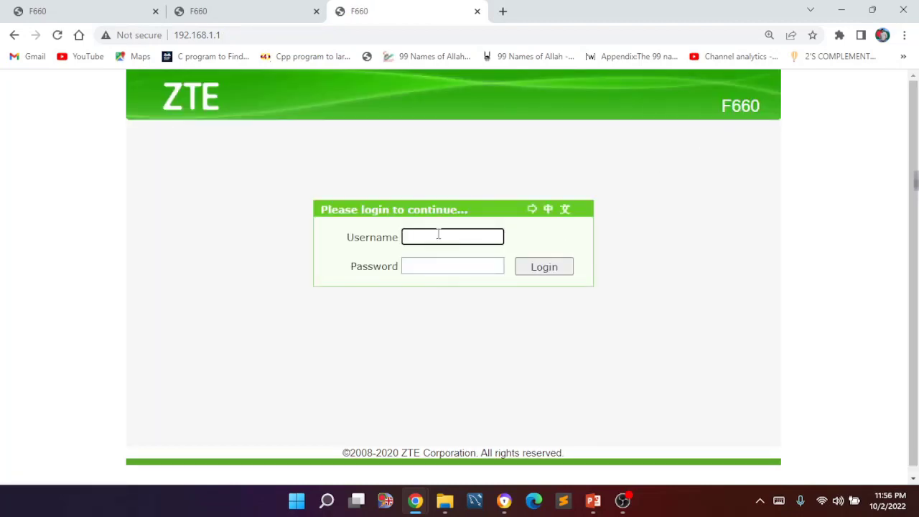
- Attempt login as 'user' with the old password, dismissing Chrome's breach and save prompts
{"action": "type", "text": "user"}
{"action": "left_click", "coordinate": [451, 264]}
{"action": "type", "text": "user"}
{"action": "key", "text": "Return"}
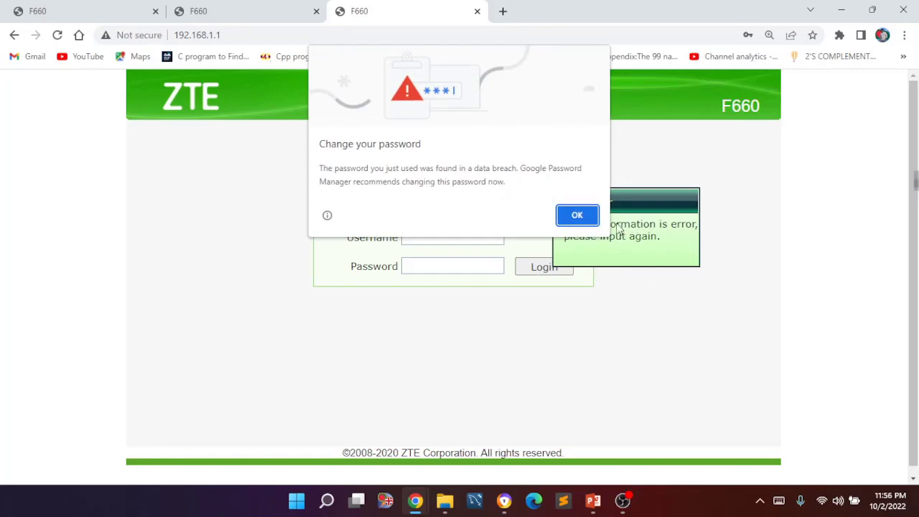
{"action": "left_click", "coordinate": [593, 222]}
{"action": "left_click", "coordinate": [792, 262]}
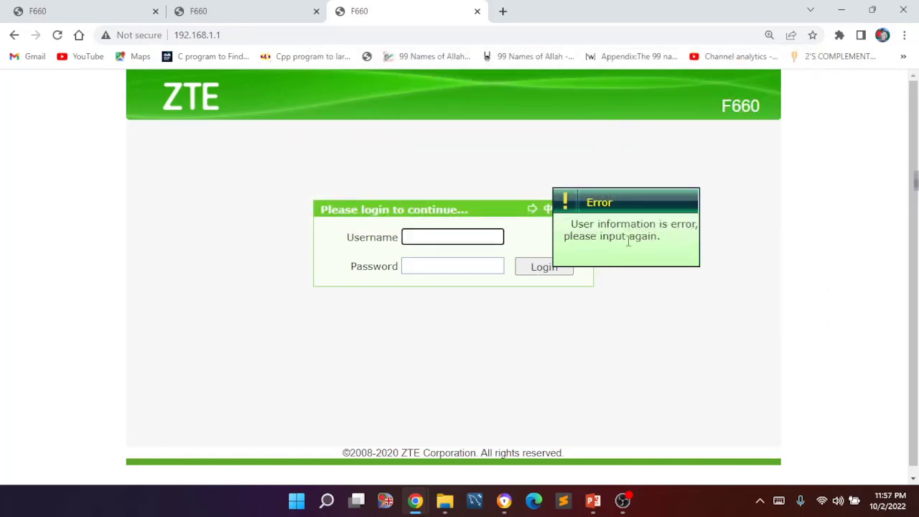
{"action": "left_click", "coordinate": [661, 289]}
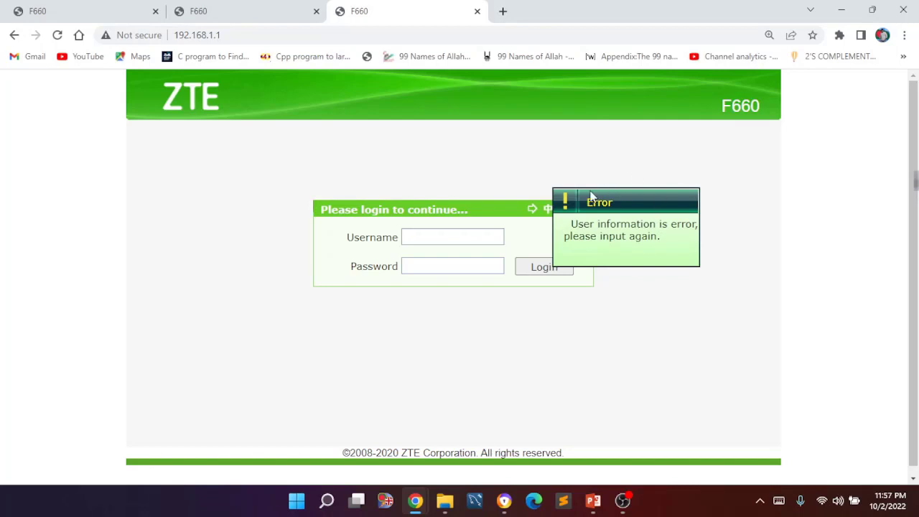